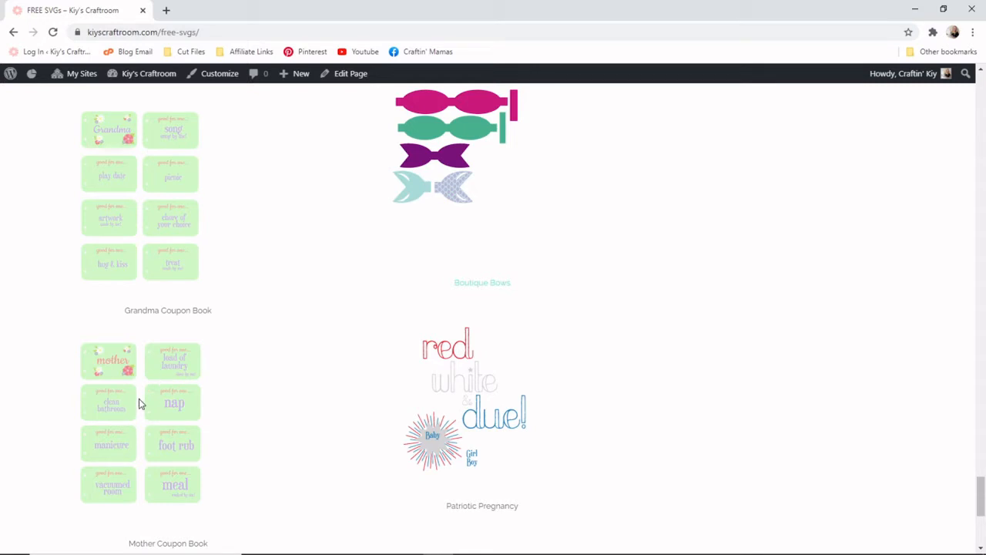
- Save the Mother Coupon Book image as the SVG file Mothers-Day-Coupon-Book-for-Mother-Kiys-Craftroom in the Cricut folder
right_click(110, 415)
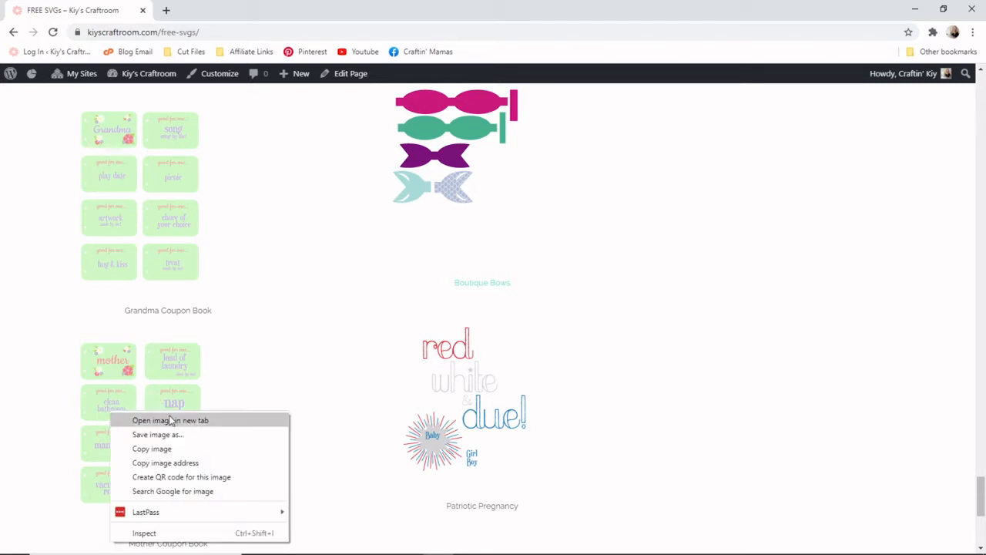
click(157, 434)
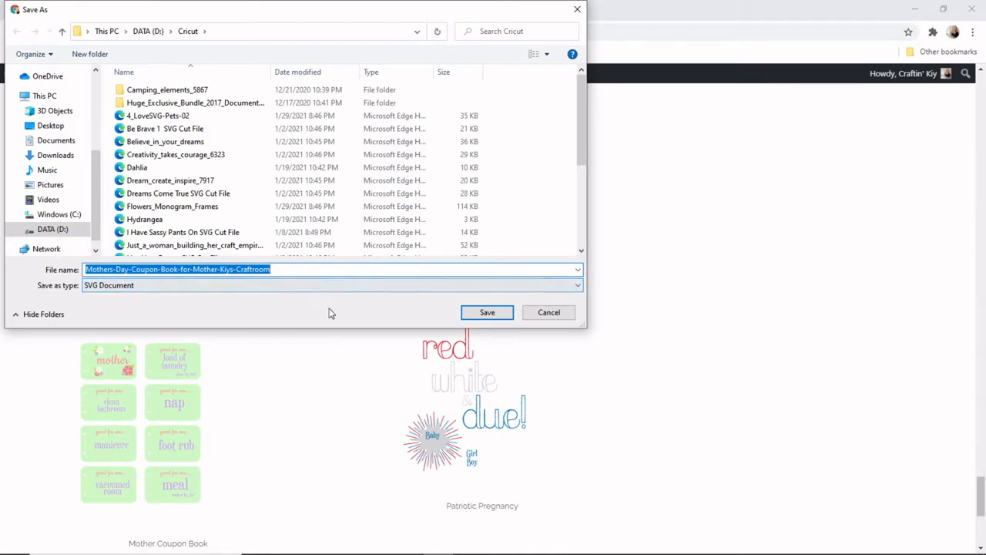
click(494, 314)
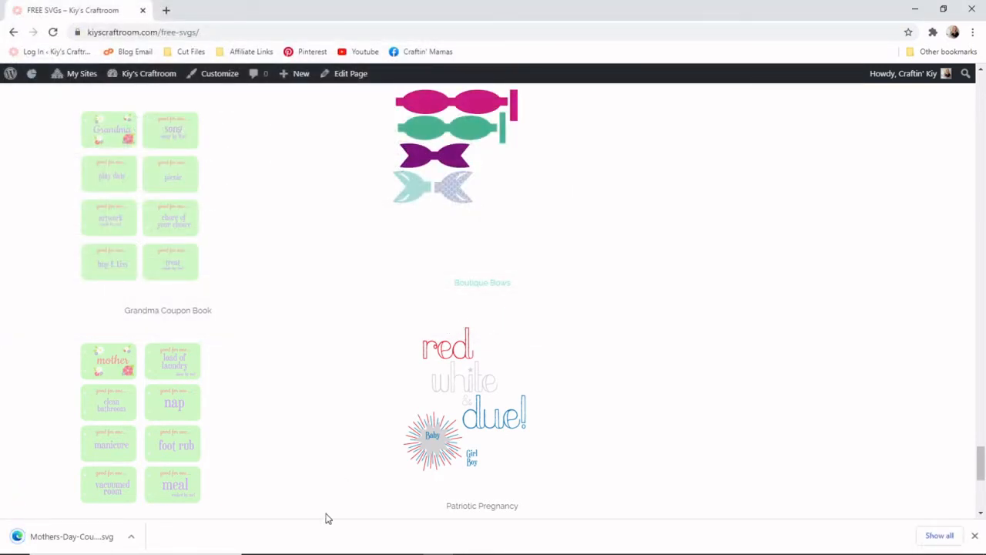
- Switch to Cricut Design Space, maximize its window and start a new project
click(379, 542)
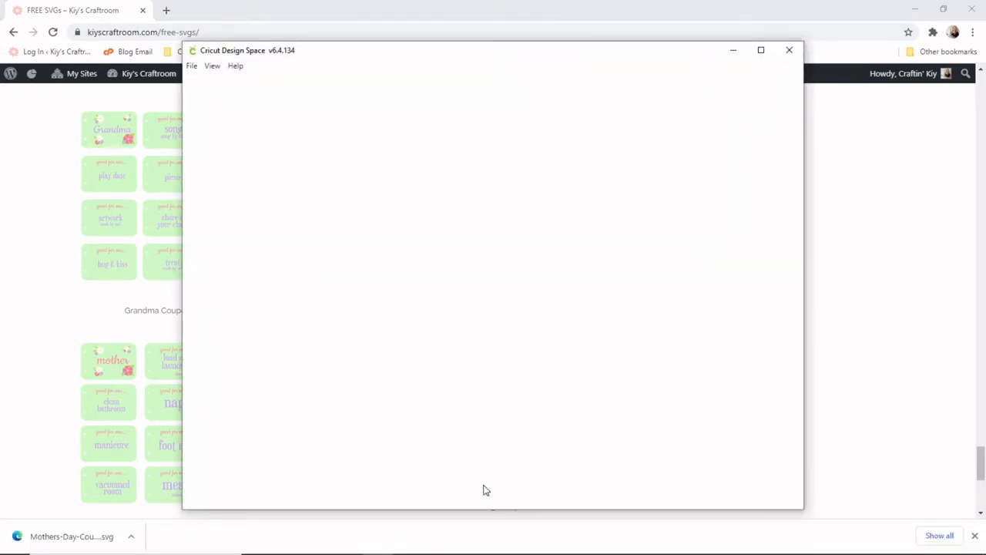
click(761, 52)
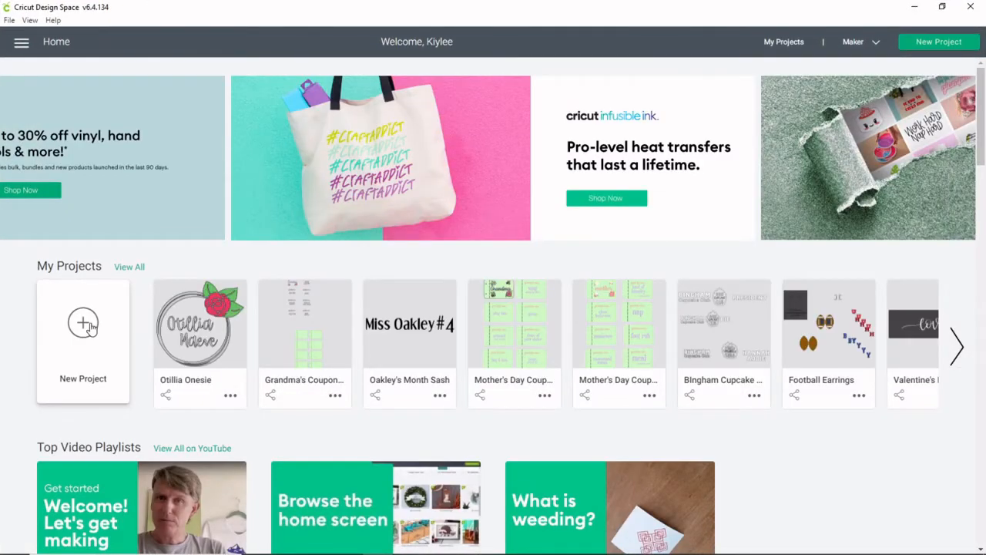
click(89, 326)
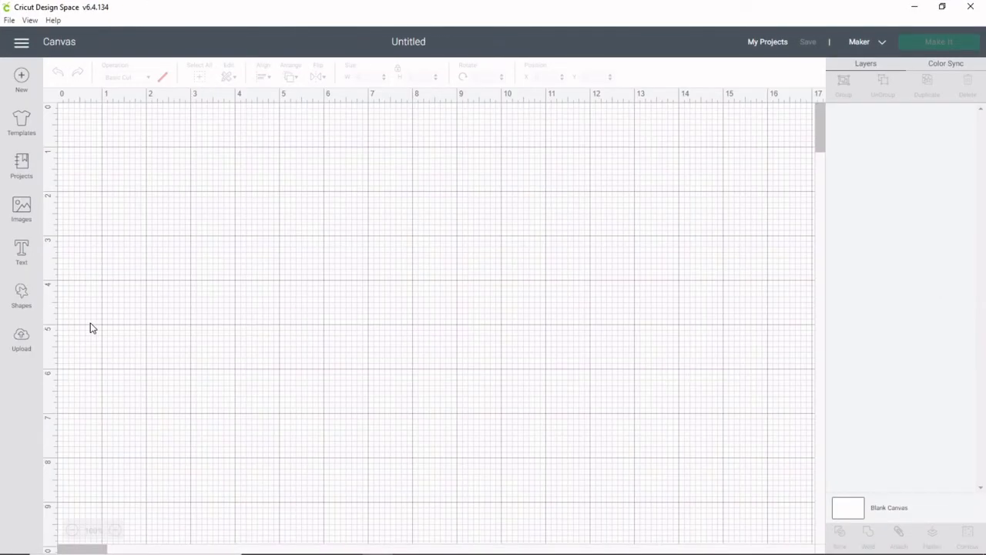
- Upload the image file Mothers-Day-Coupon-Book-for-Mother-Kiys-Craftroom from the Cricut folder under its existing name
click(21, 341)
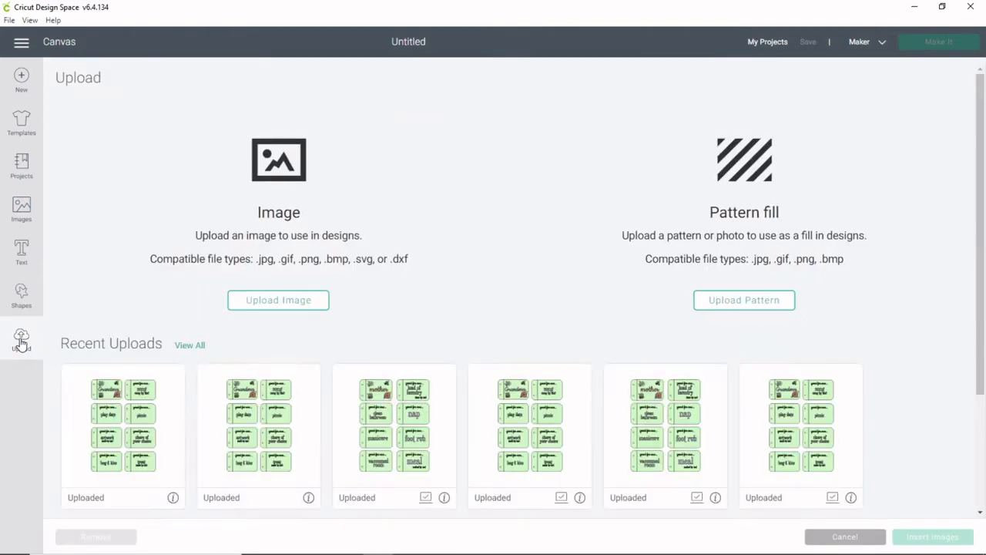
click(279, 300)
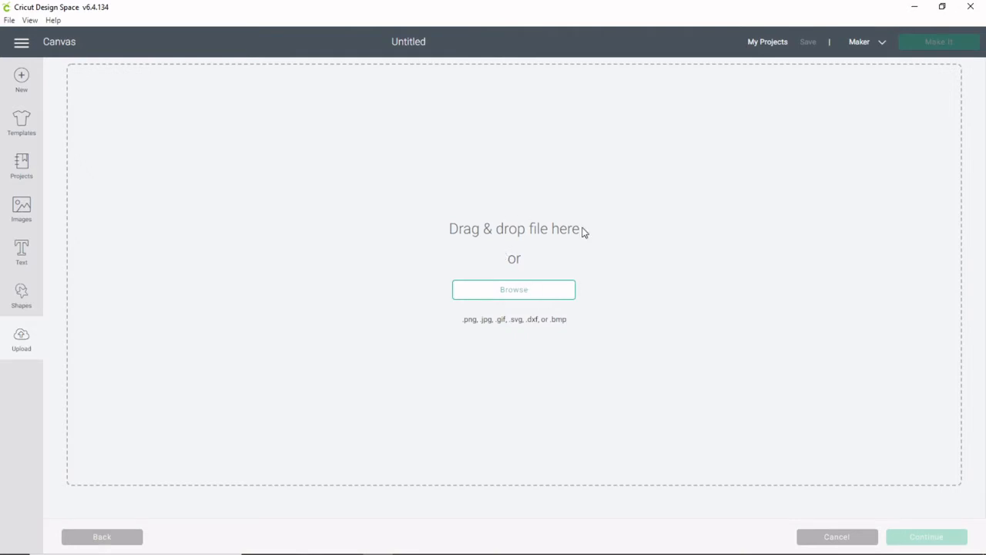
click(513, 291)
scroll(205, 223, down, 1)
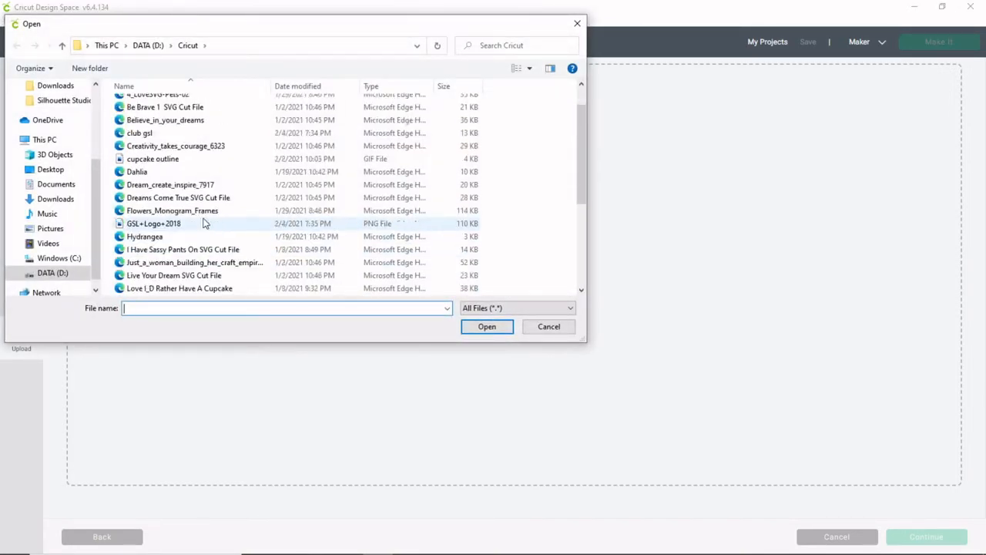
scroll(205, 223, down, 4)
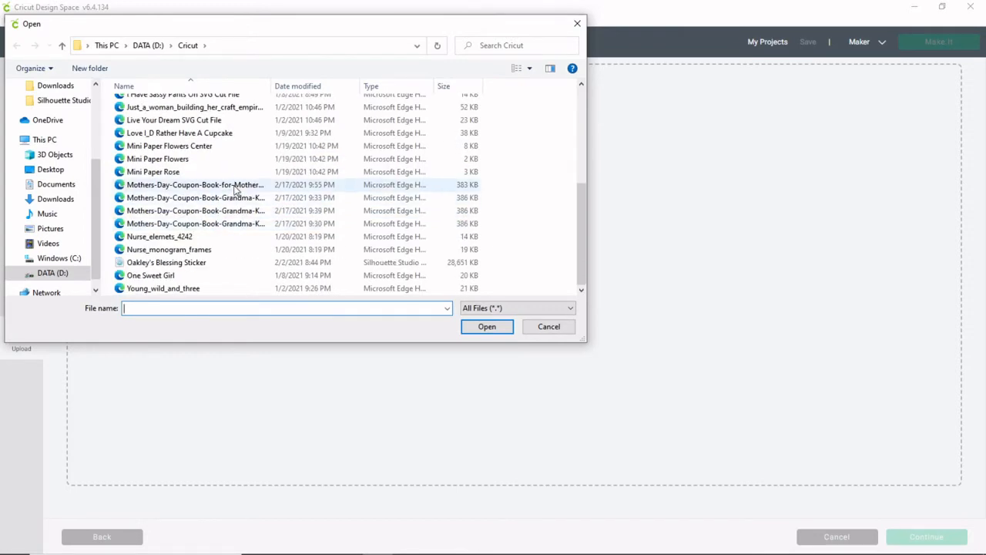
click(236, 186)
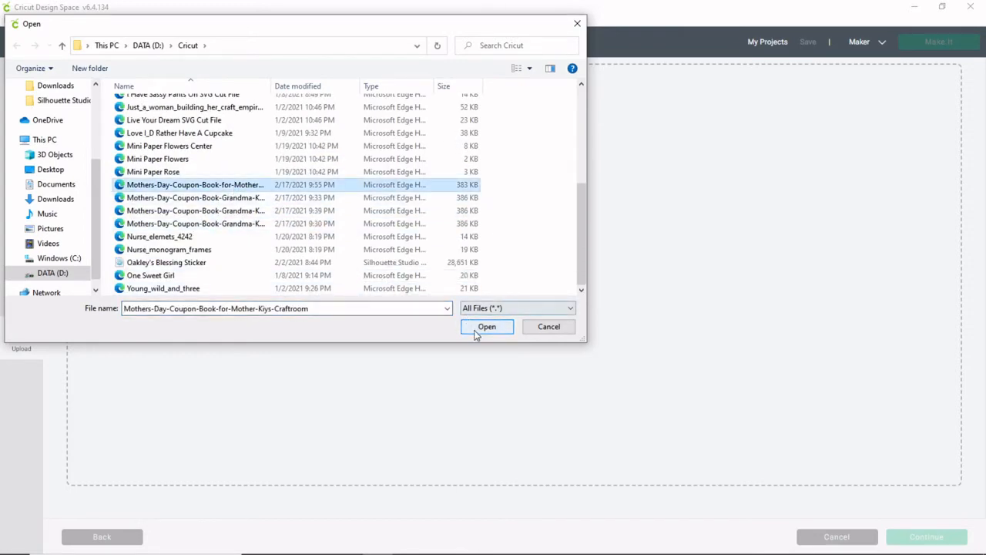
click(486, 327)
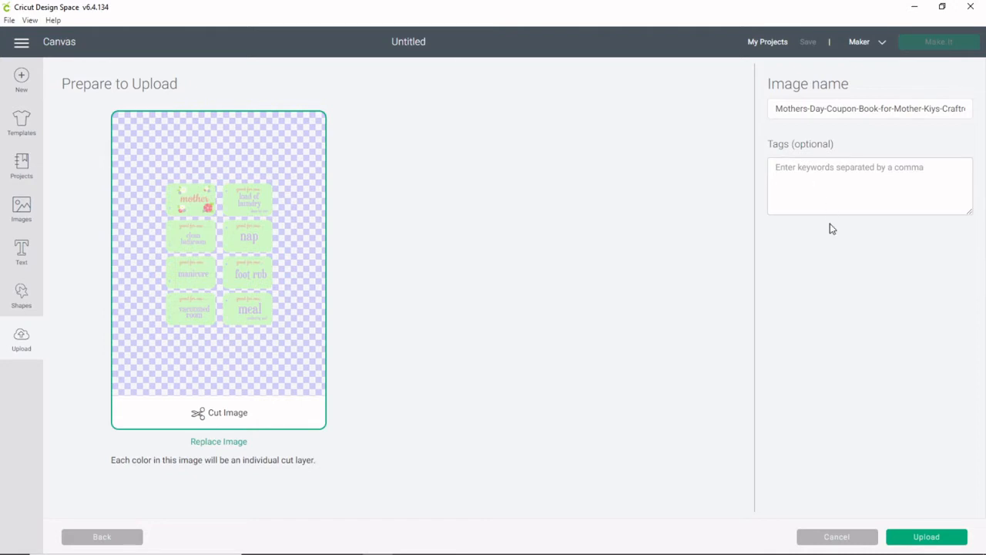
click(928, 542)
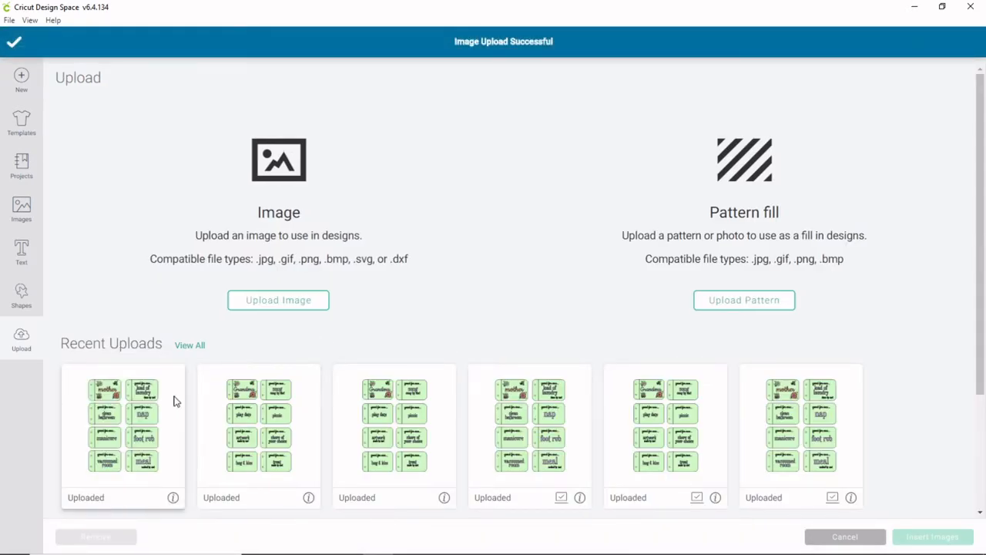
- Insert the newly uploaded mother coupon book onto the canvas and enlarge it to about 11.1 by 14.8 inches
click(114, 383)
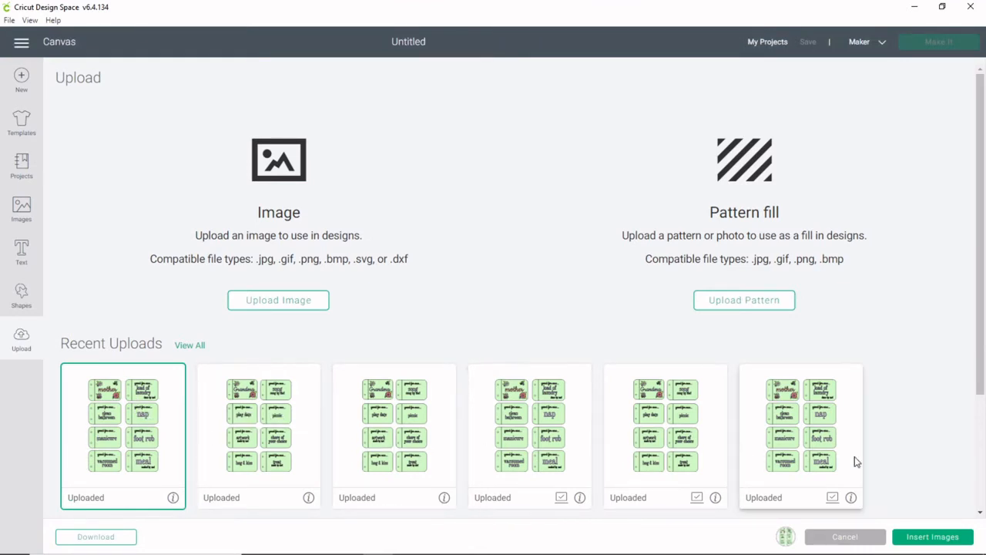
click(933, 537)
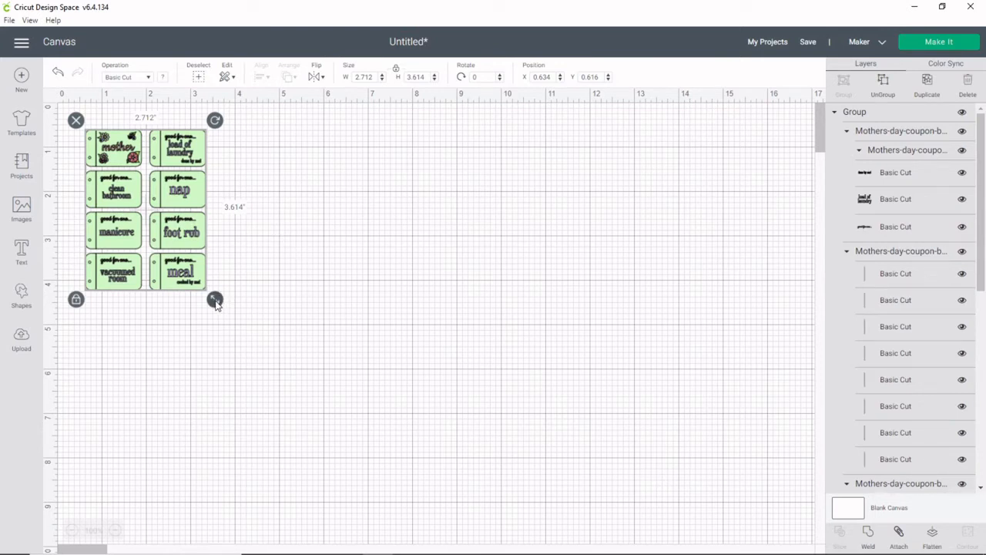
drag(215, 300, 592, 554)
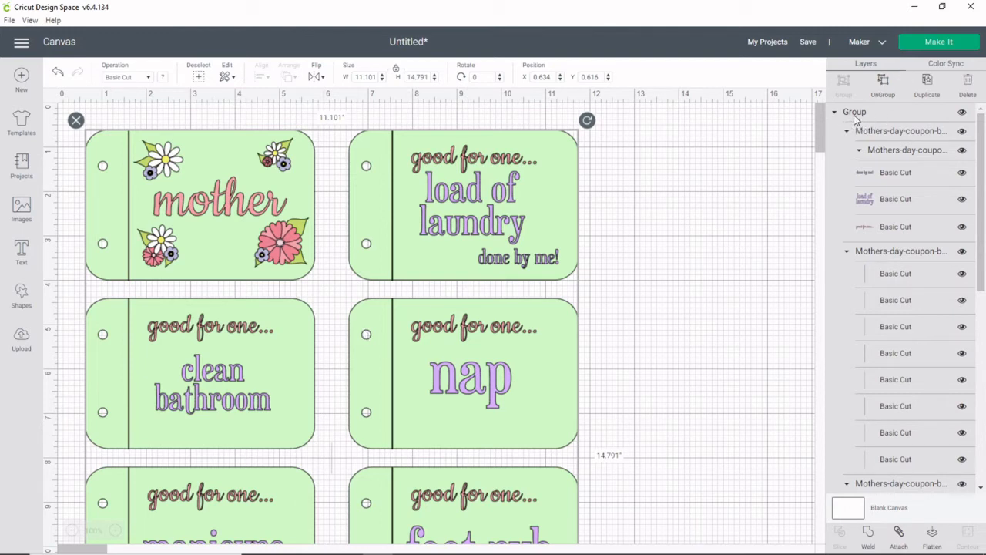
- Ungroup the whole coupon book design into its separate layer groups
scroll(857, 202, down, 5)
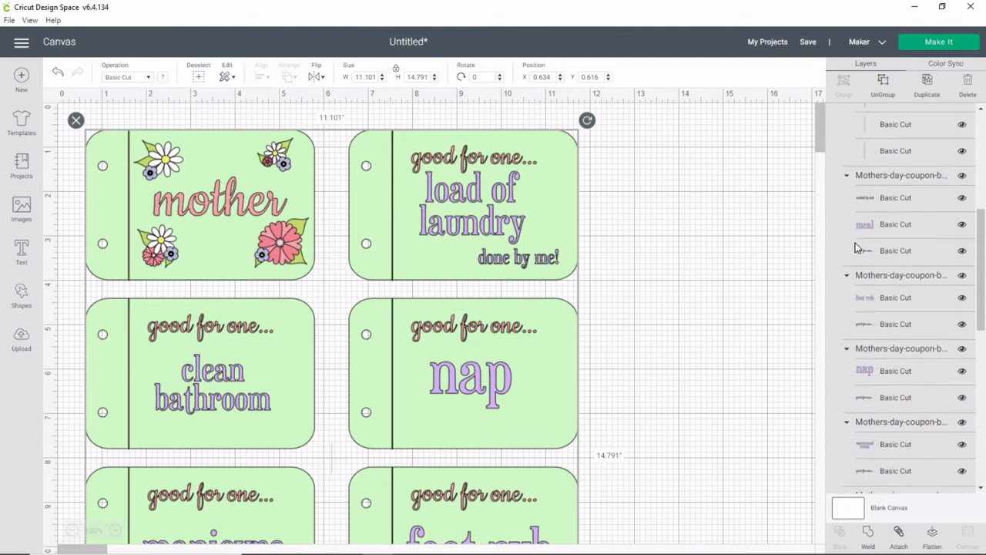
scroll(855, 247, up, 6)
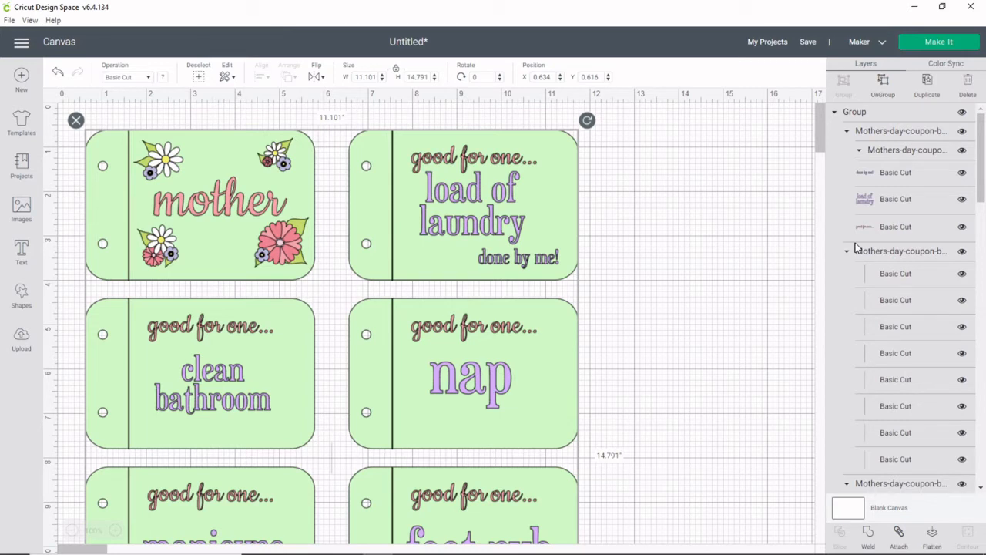
click(884, 83)
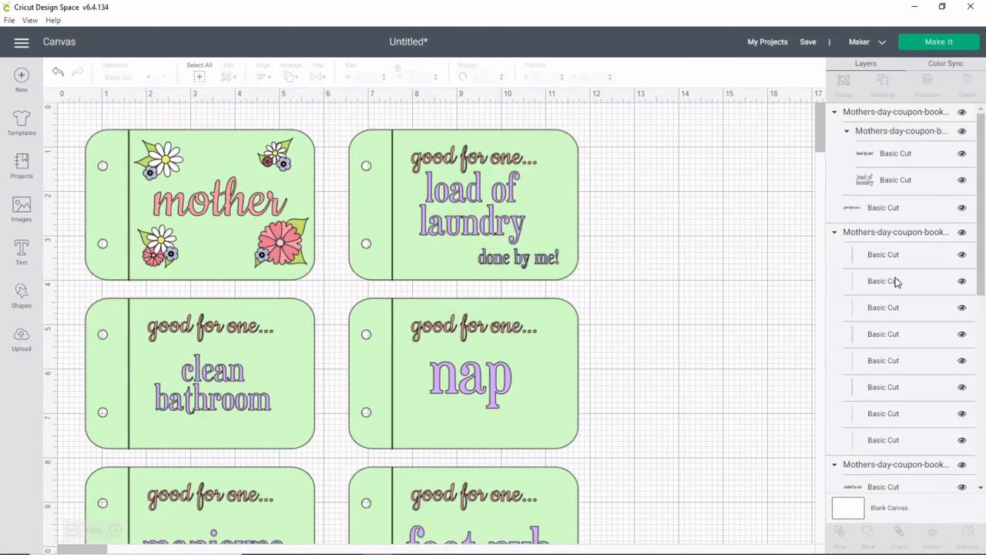
- Change the operation of the layer group holding the eight vertical tear lines to Perforate
scroll(896, 281, down, 8)
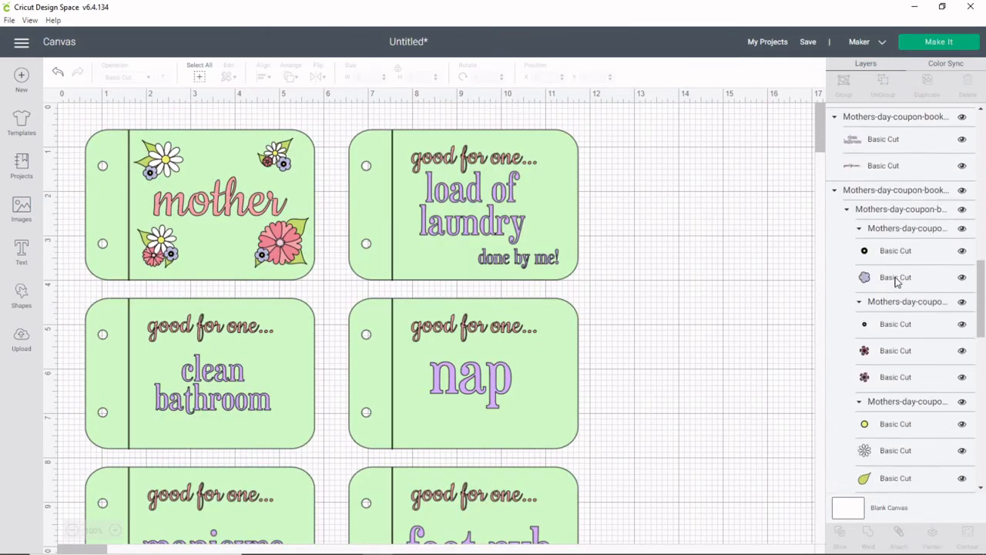
scroll(896, 281, up, 10)
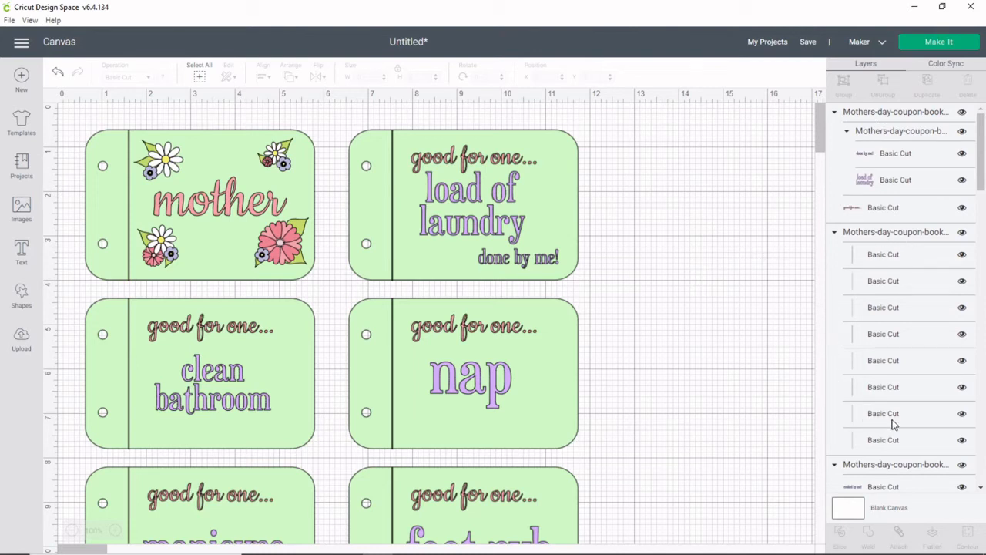
click(886, 233)
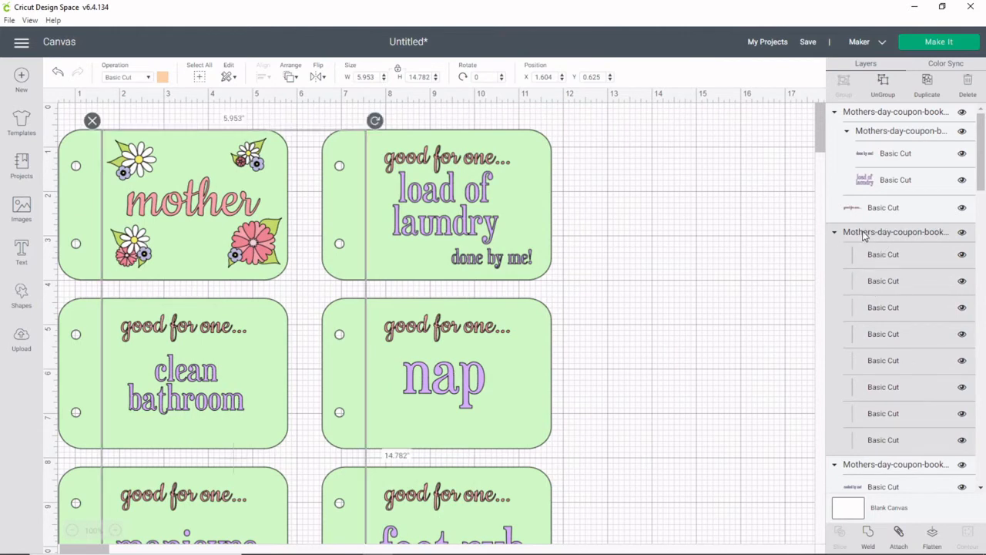
click(883, 281)
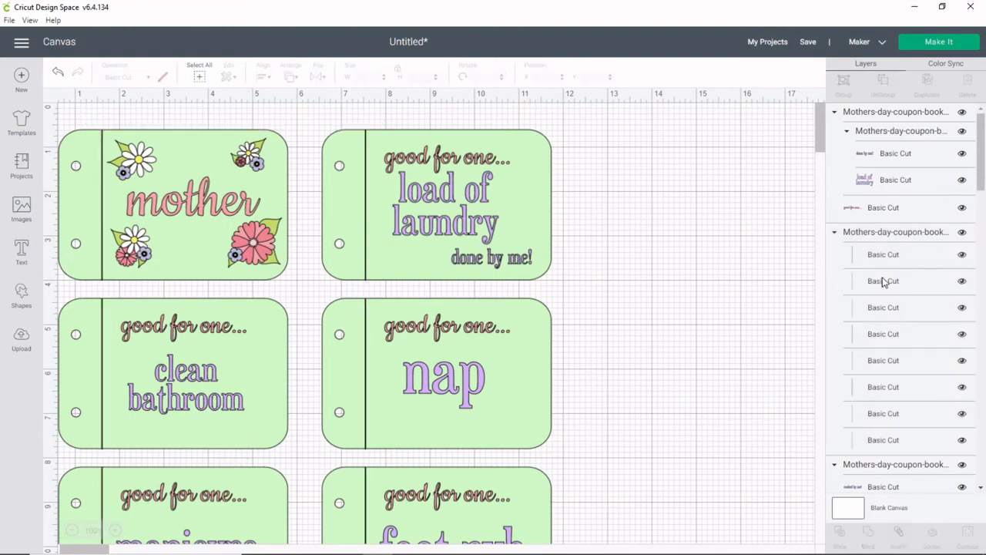
click(891, 263)
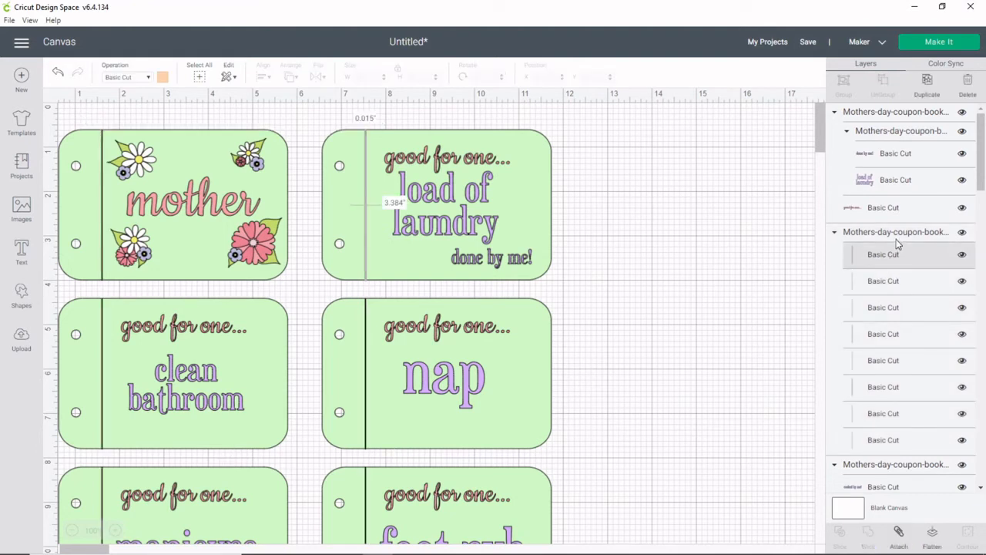
click(875, 234)
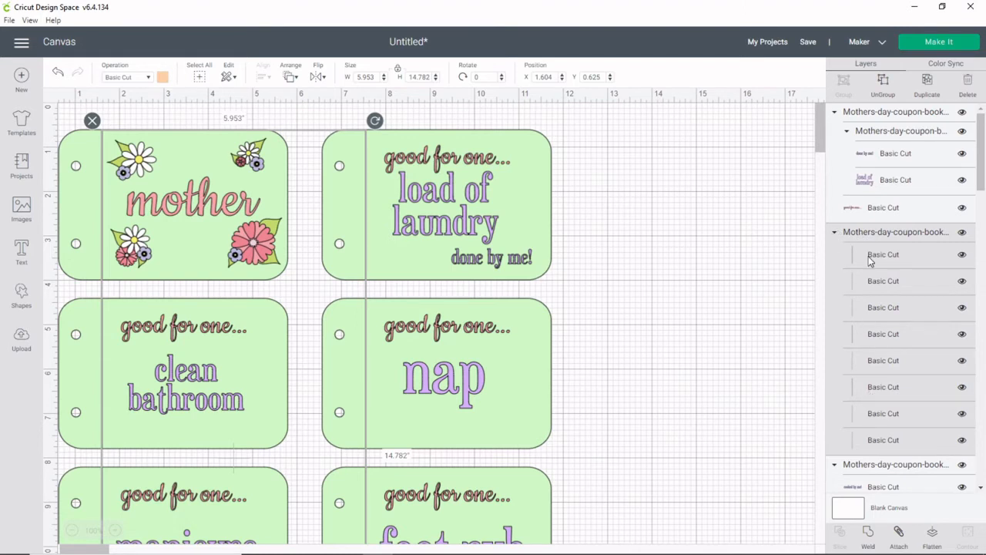
click(123, 77)
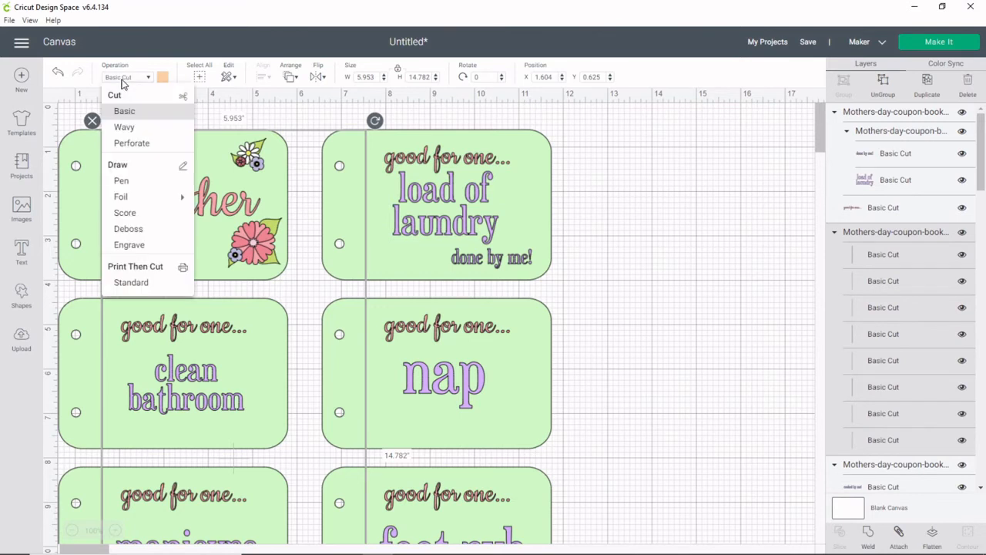
click(136, 146)
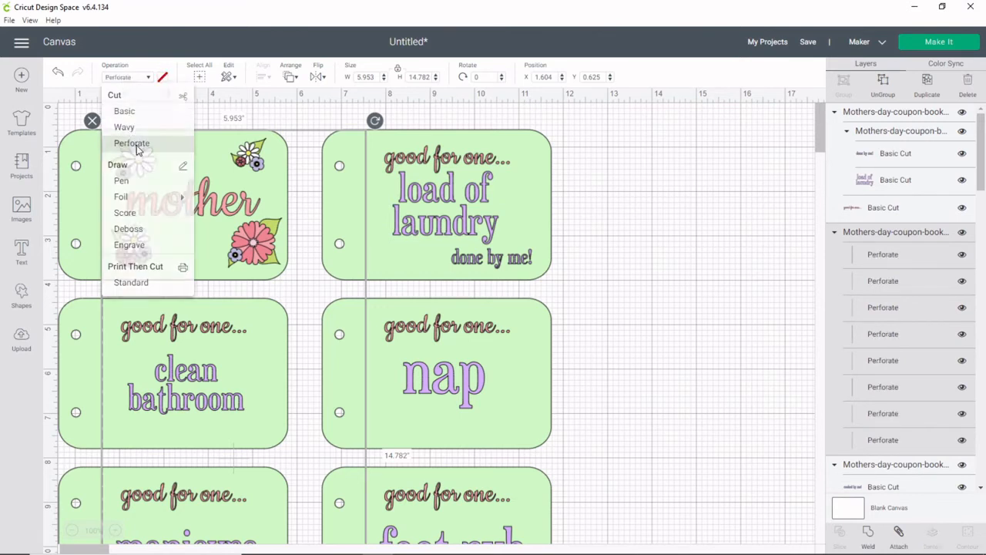
click(140, 83)
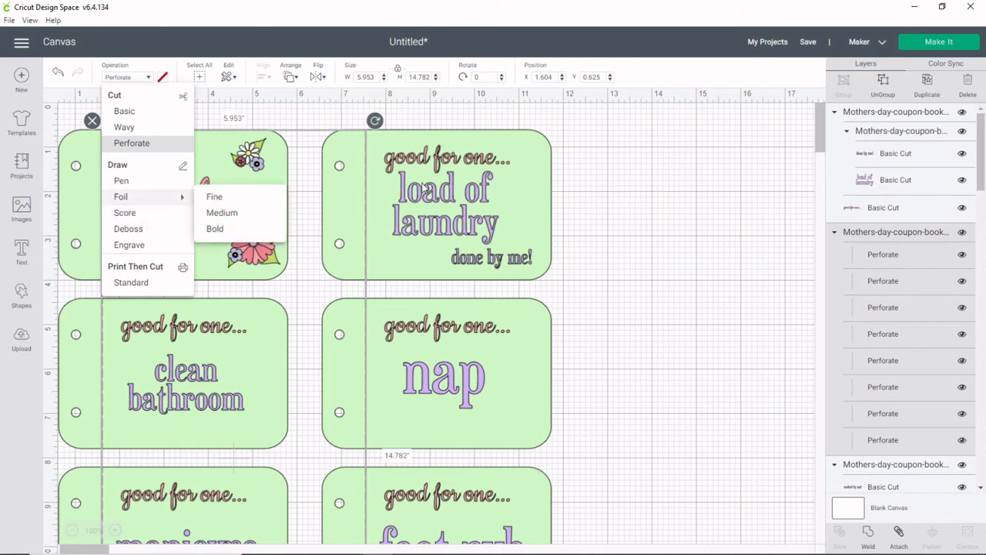
click(633, 175)
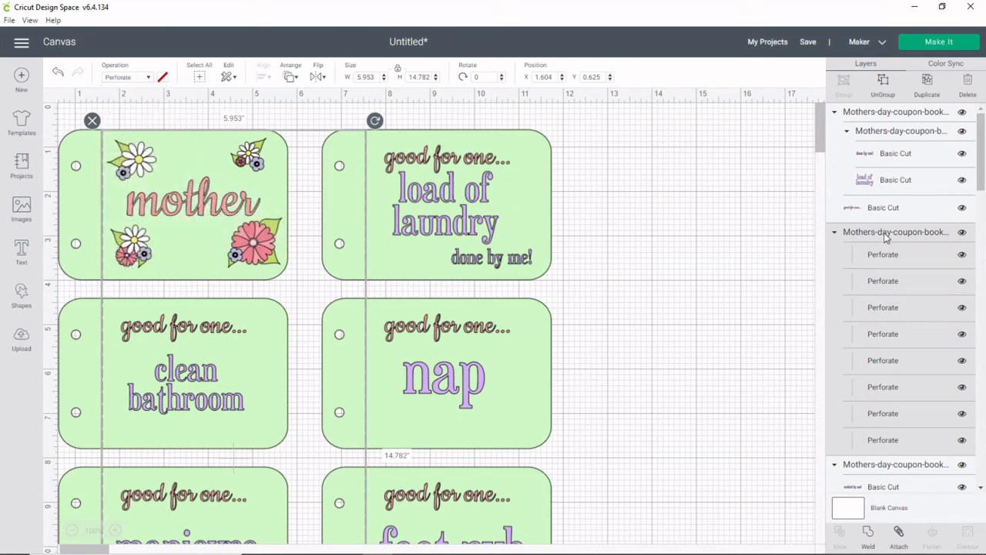
- Delete the perforated tear line group and undo the deletion
click(92, 122)
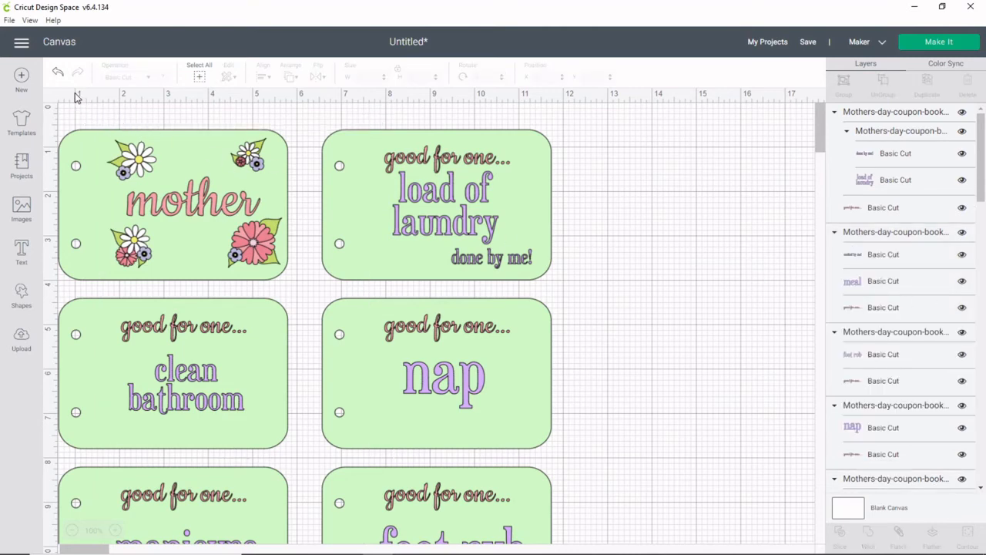
click(58, 74)
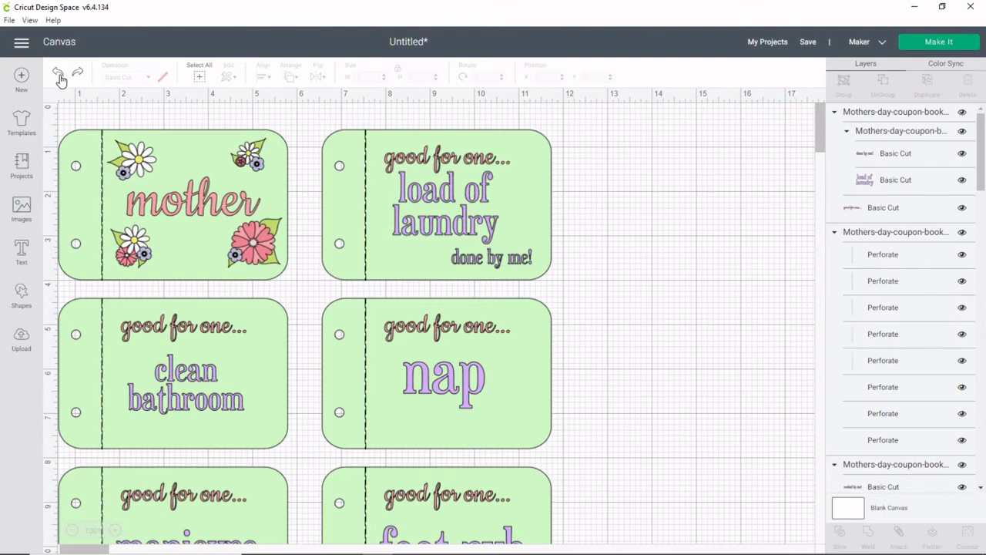
- Look at the available machine choices and preview the project's cutting mats, returning to the canvas
click(882, 44)
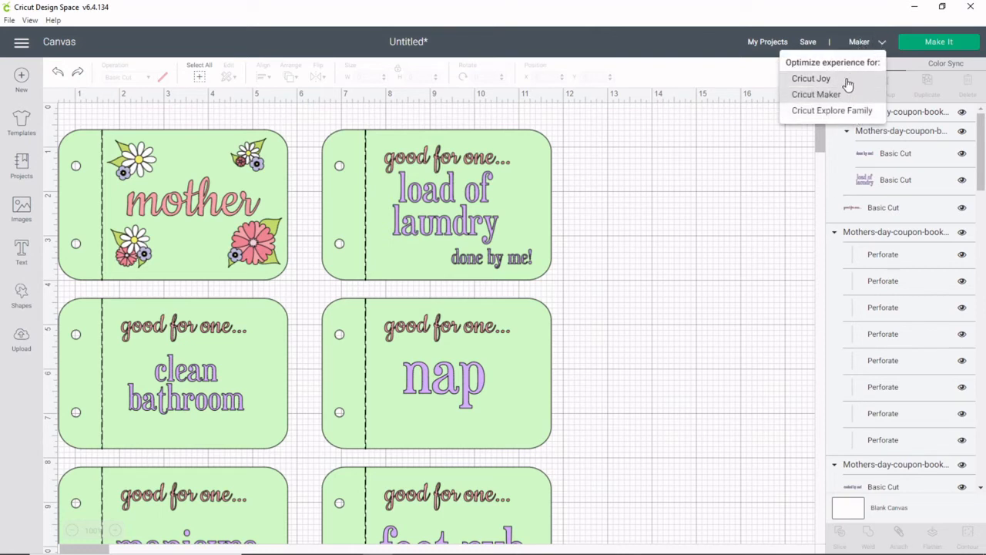
key(Escape)
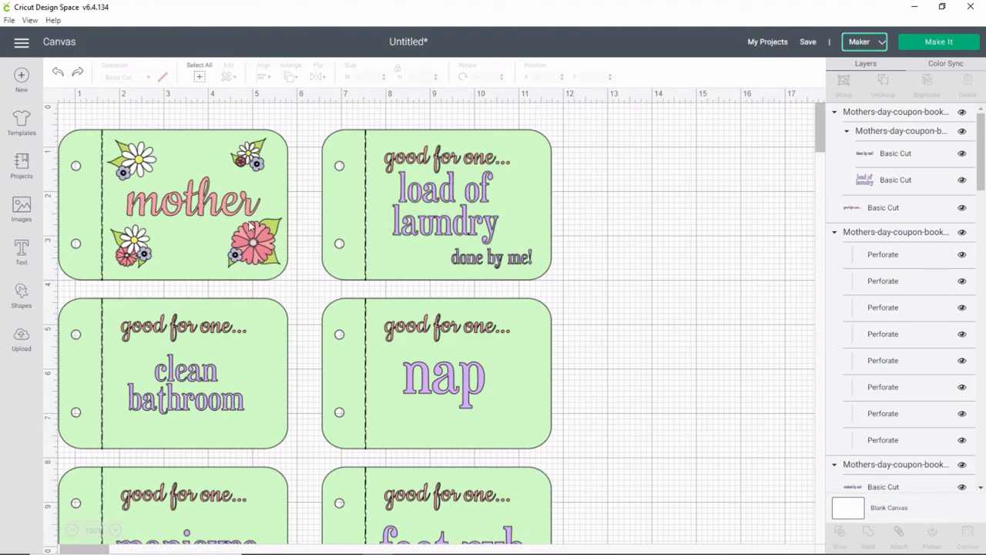
click(939, 40)
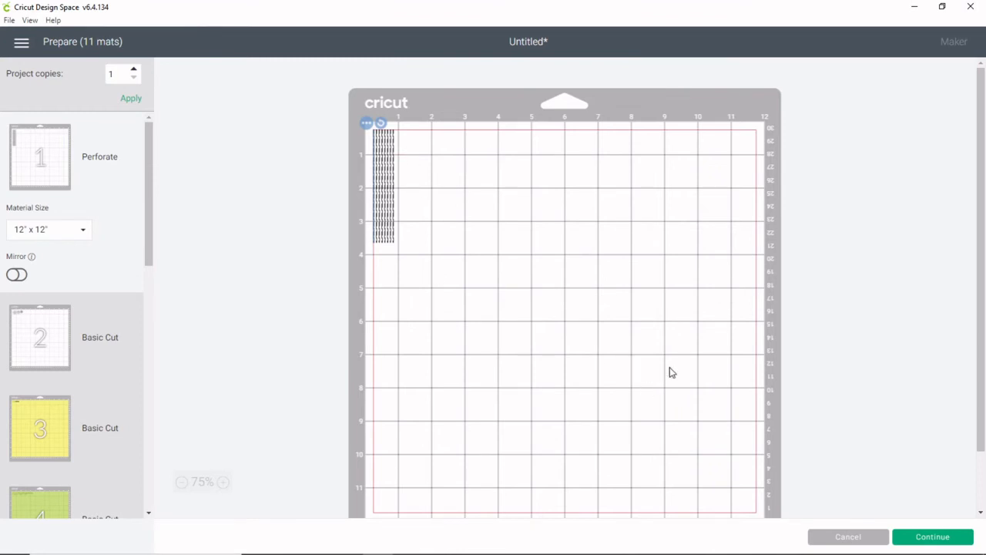
click(849, 539)
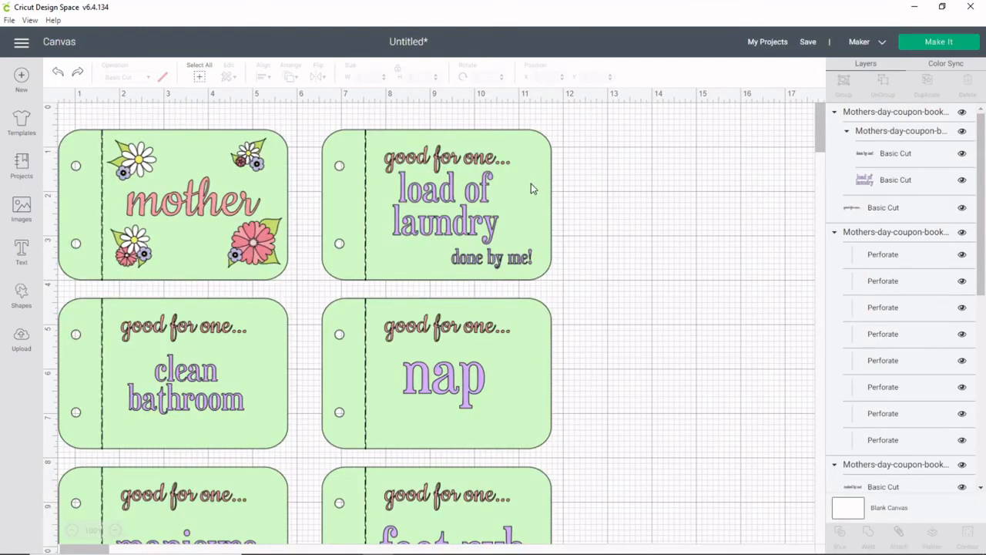
- Attach the perforated tear line group to the layer group holding the eight green coupon backgrounds
scroll(910, 255, down, 15)
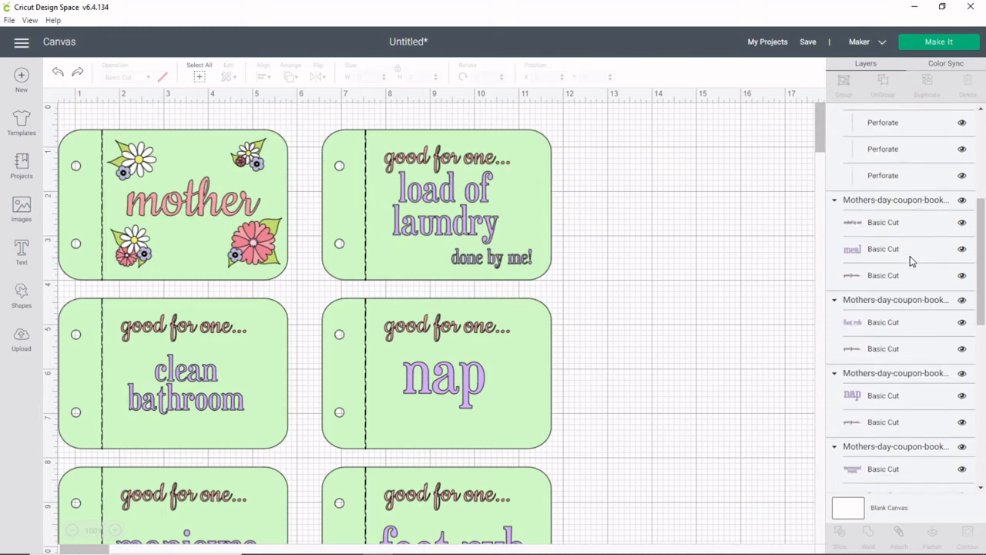
scroll(910, 264, down, 2)
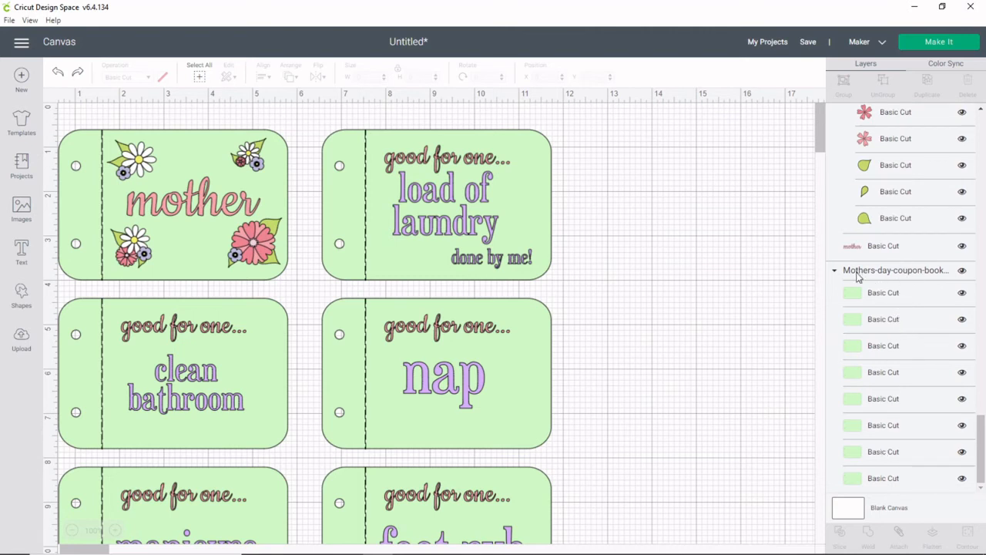
click(929, 279)
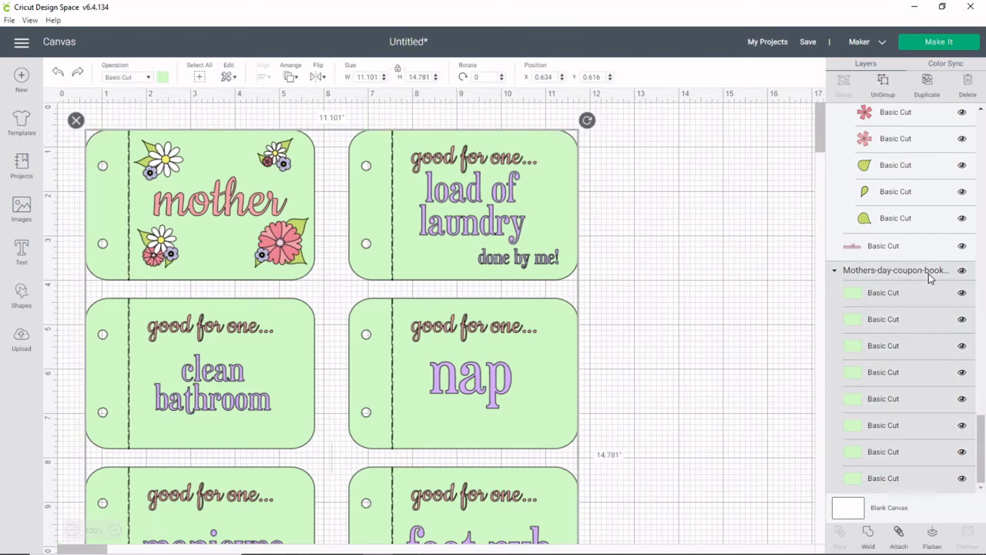
scroll(929, 276, up, 1)
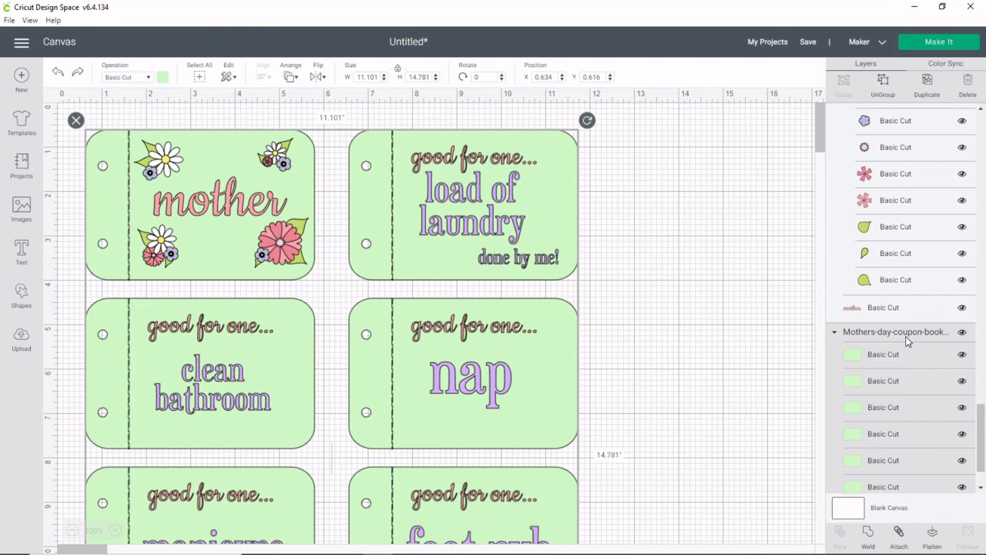
scroll(908, 342, up, 10)
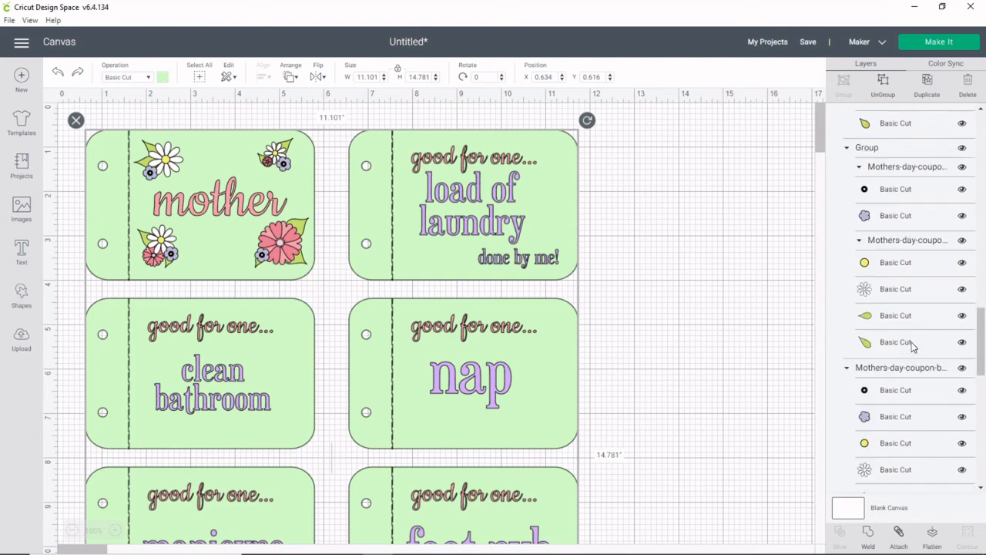
scroll(911, 347, up, 10)
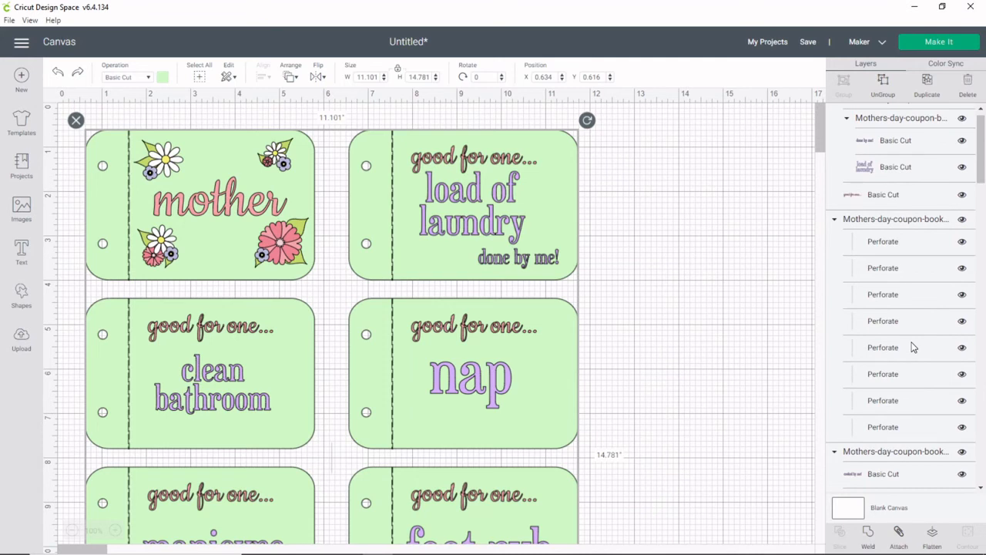
click(853, 222)
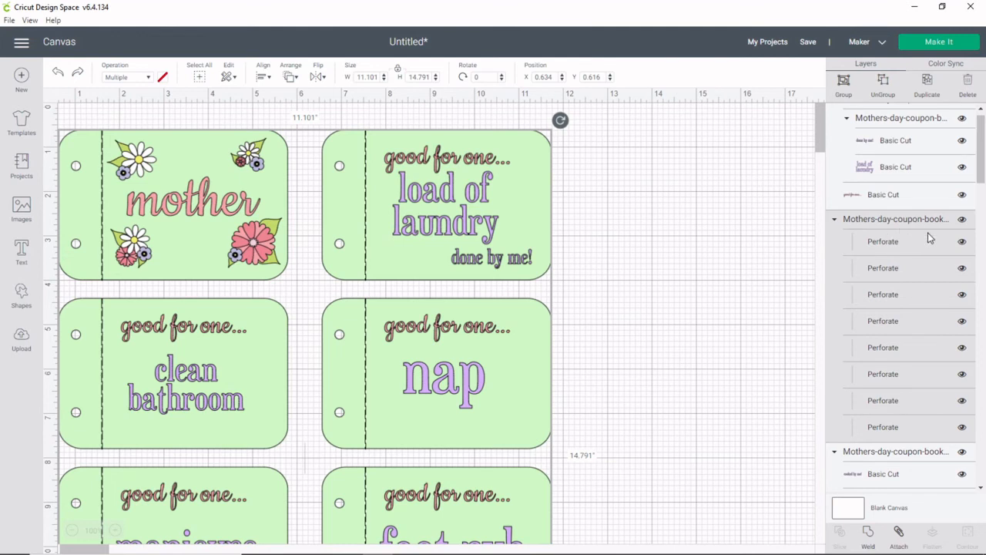
scroll(928, 237, down, 10)
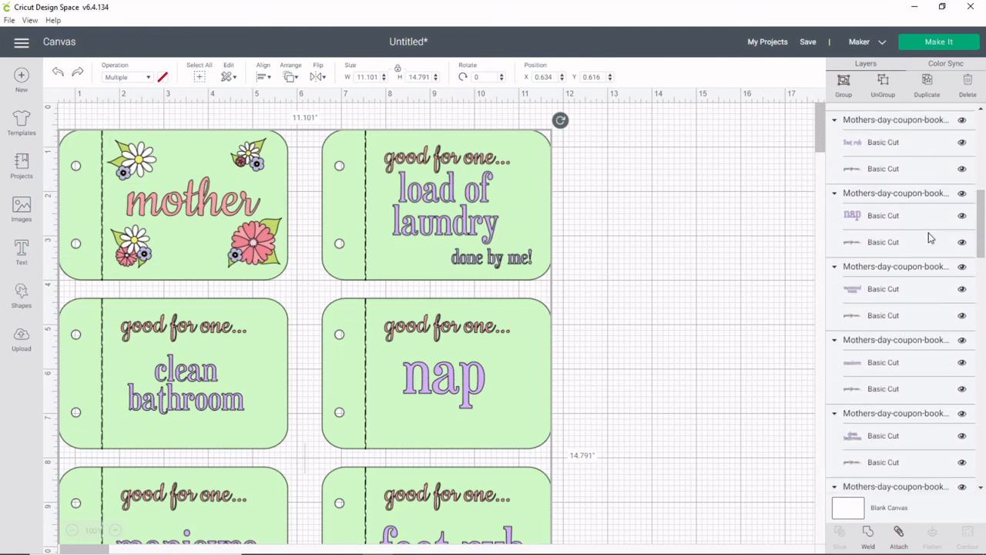
scroll(929, 237, down, 10)
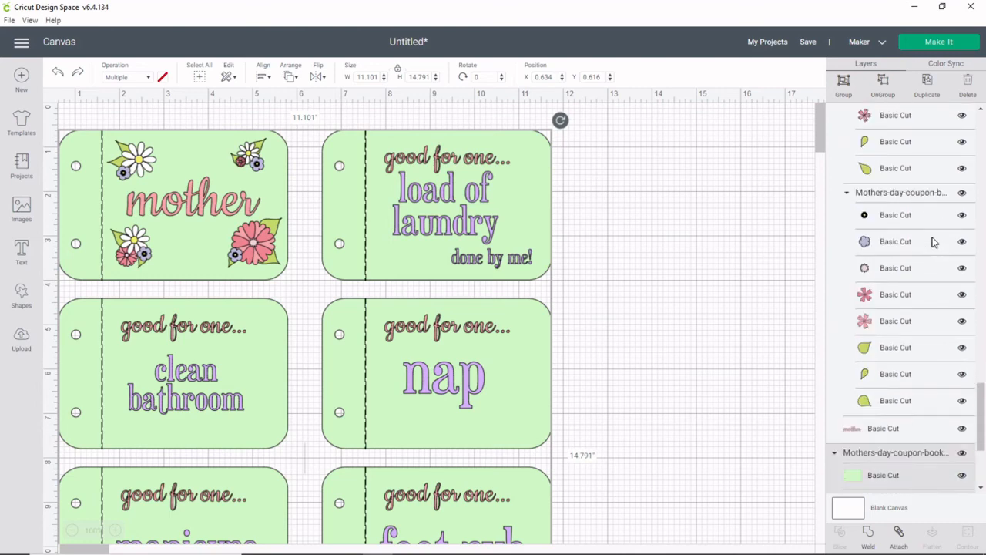
scroll(912, 367, up, 5)
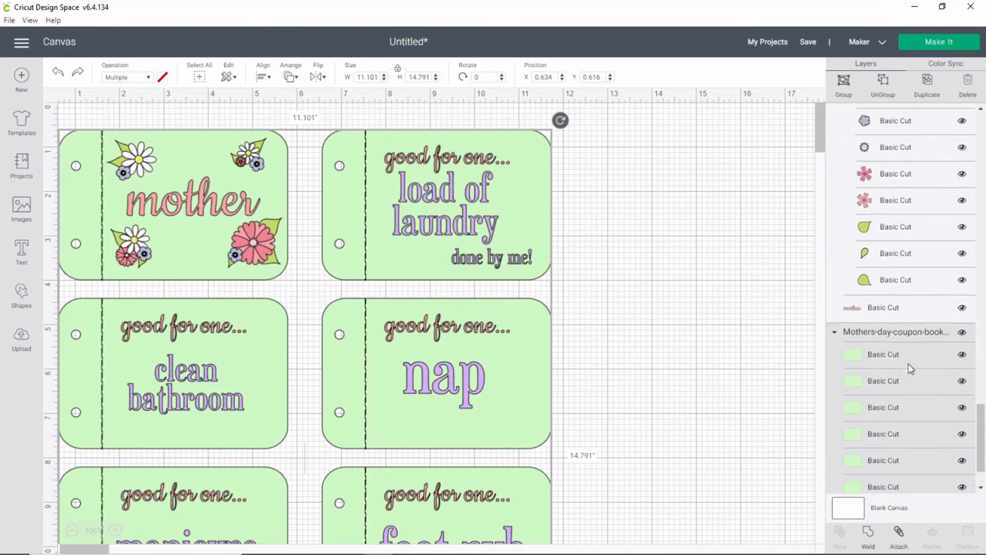
scroll(910, 374, up, 6)
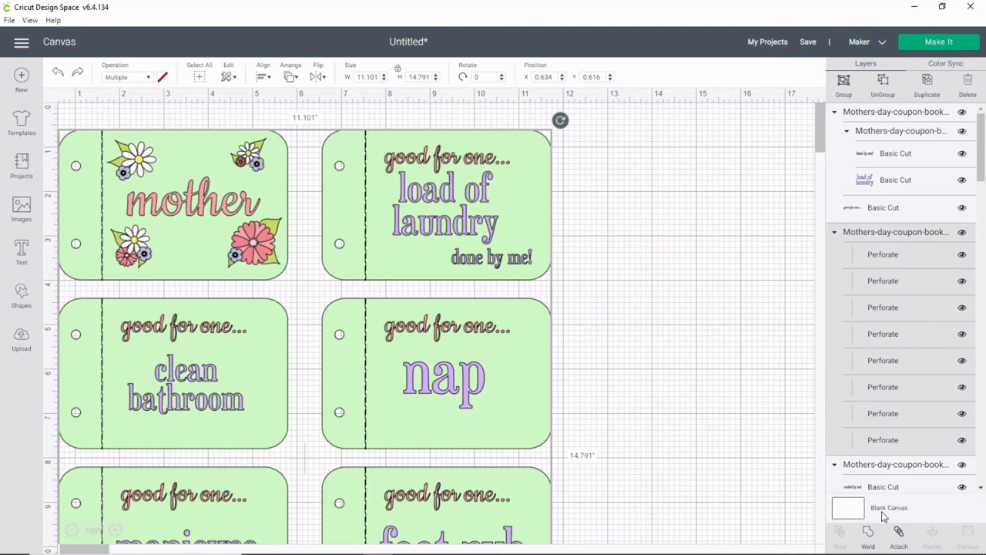
click(899, 532)
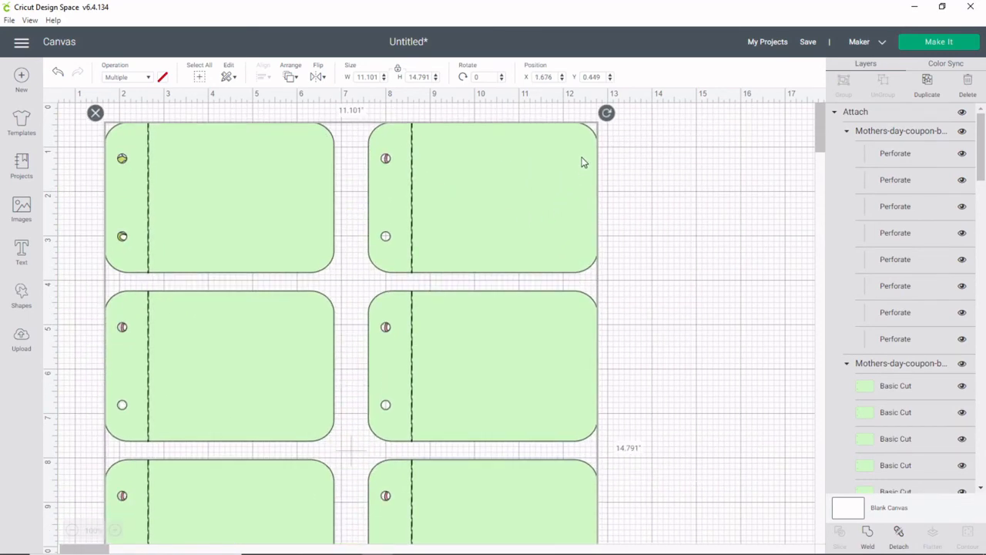
- Send the attached coupon backgrounds to the back and reposition them beneath the flowers and coupon text
right_click(583, 162)
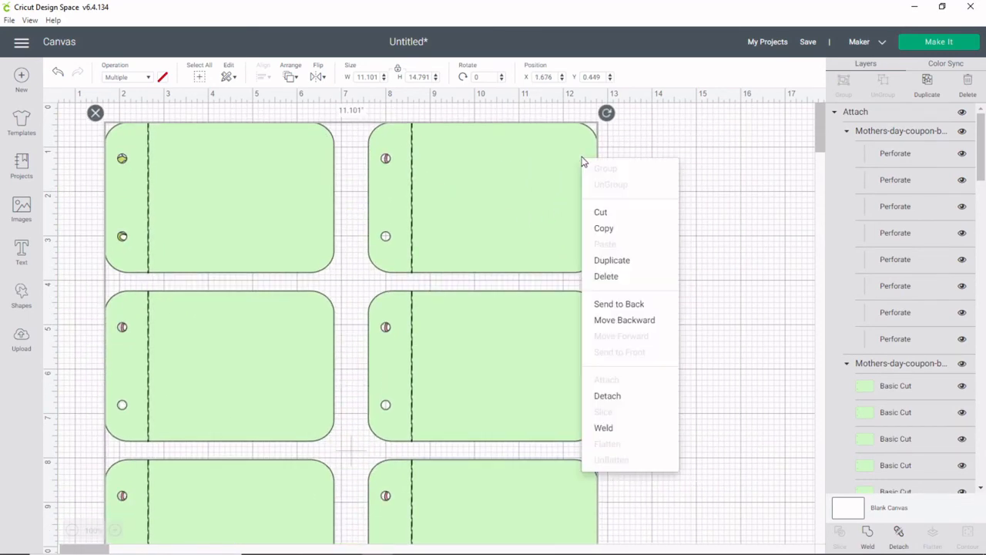
click(645, 310)
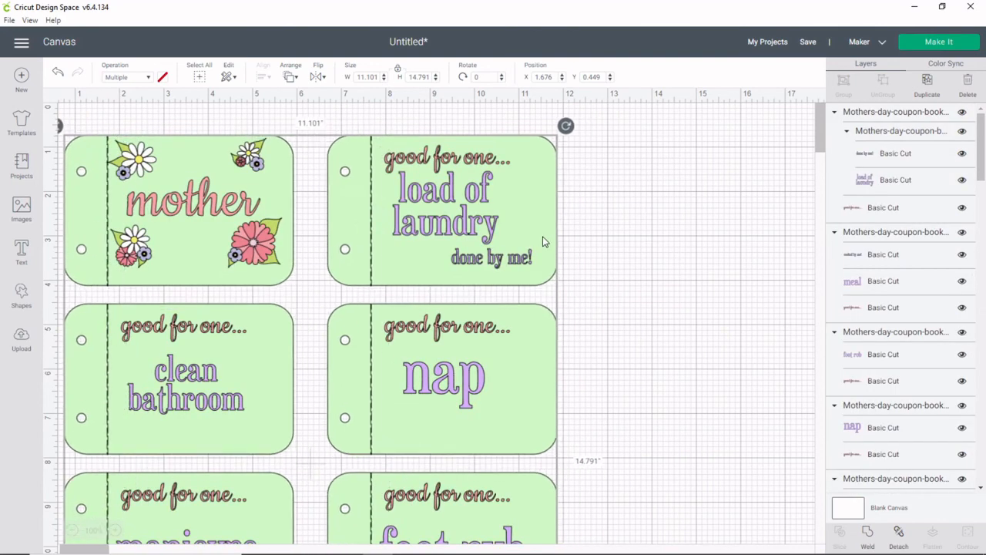
drag(544, 237, 541, 229)
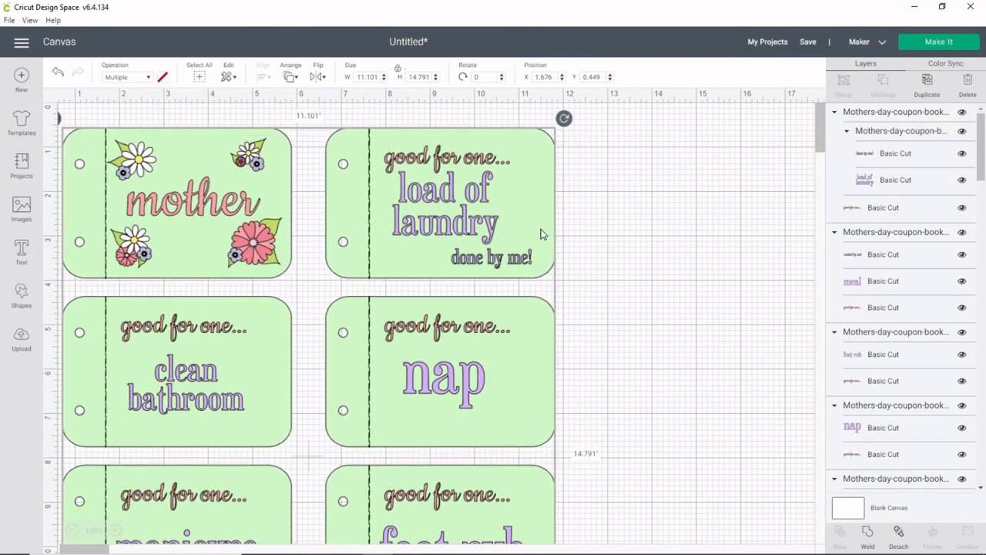
- Preview the cutting mats, accept the larger mat, and inspect the green coupon layout on the 12" x 24" material before returning to the canvas
click(942, 42)
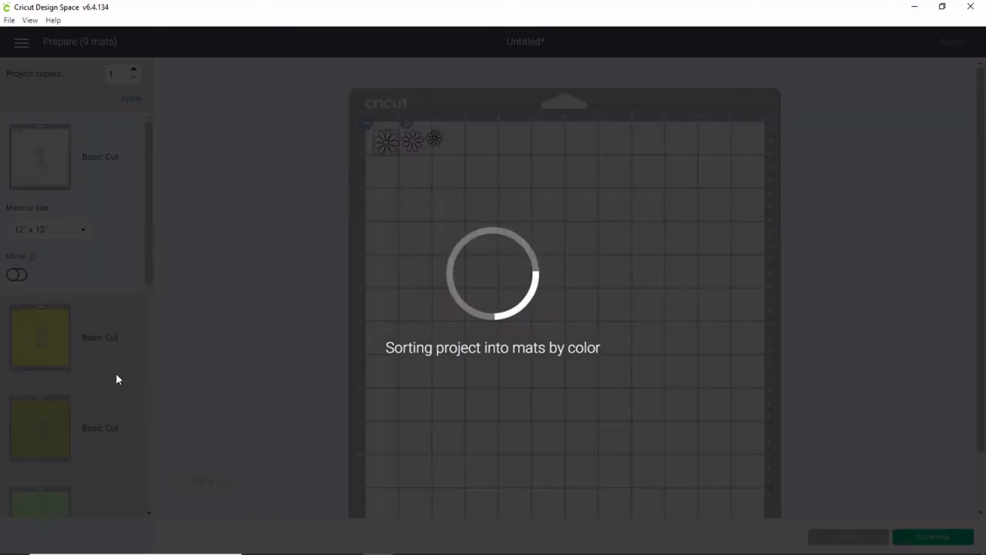
scroll(116, 379, down, 6)
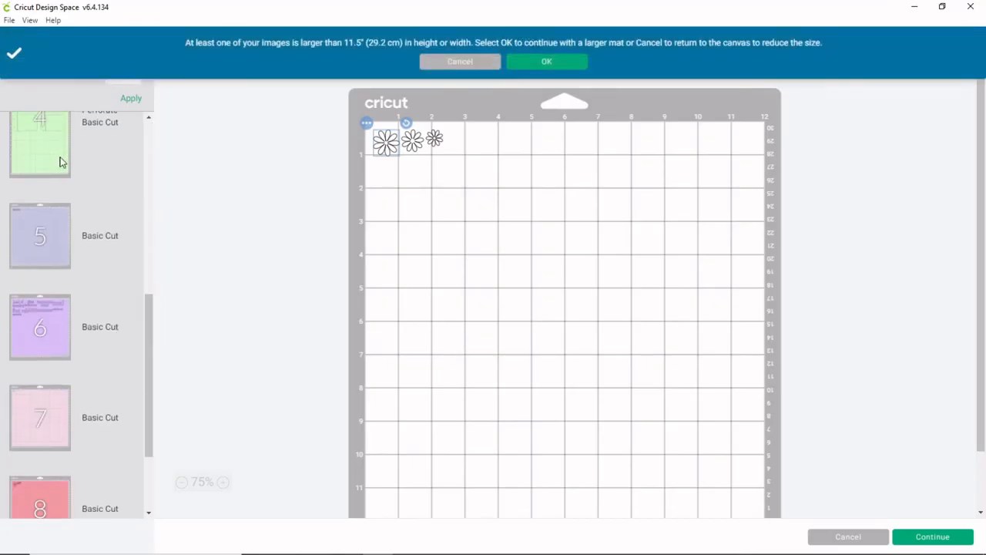
click(61, 161)
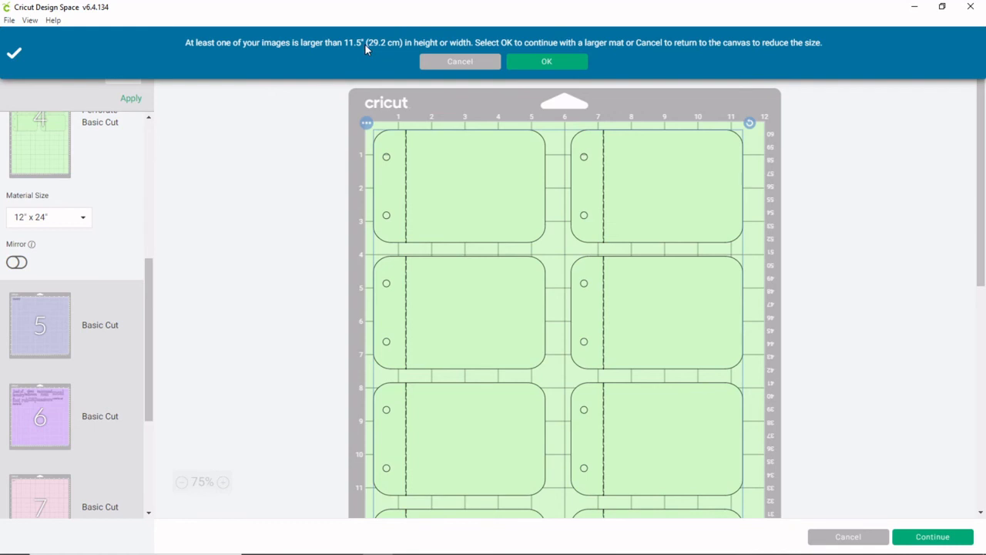
click(544, 61)
scroll(582, 253, down, 1)
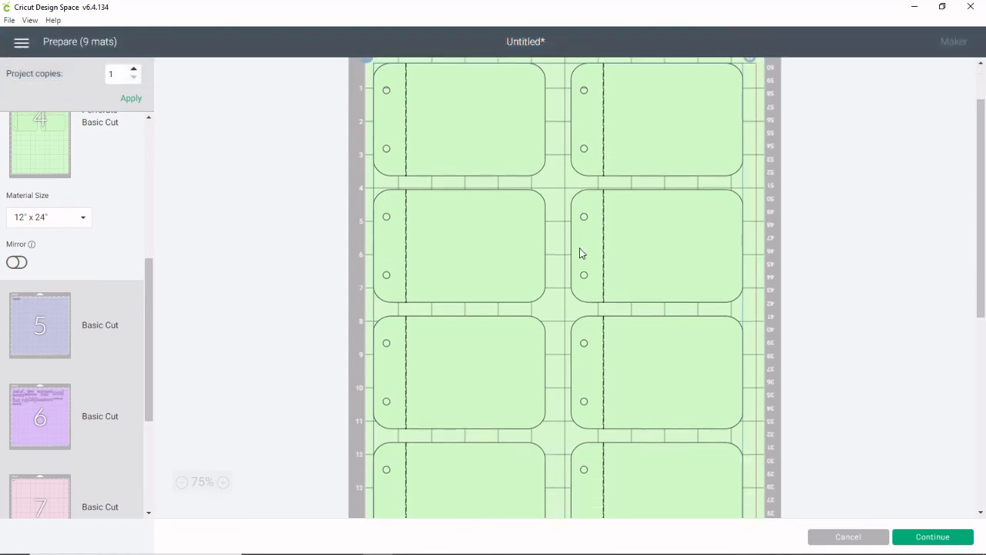
scroll(582, 254, down, 1)
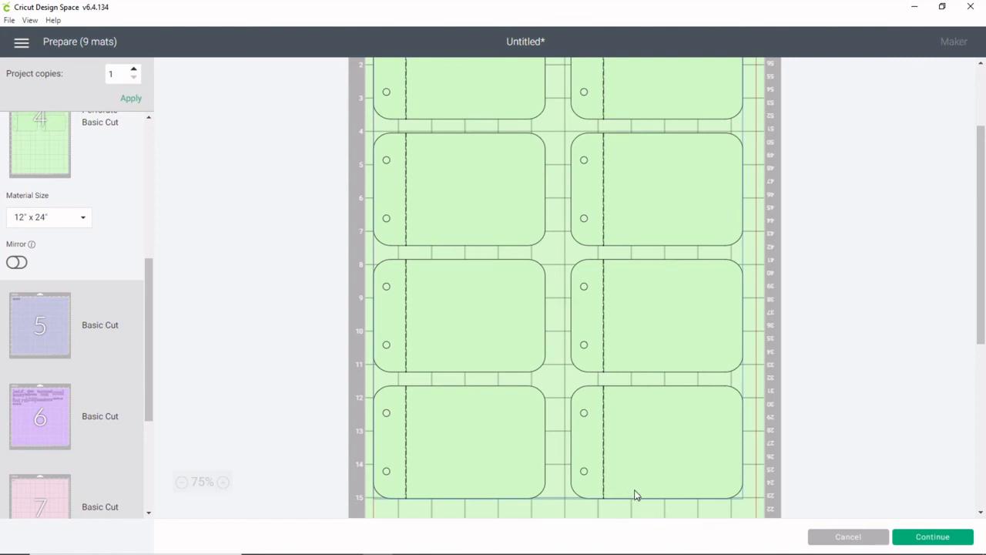
scroll(636, 493, up, 2)
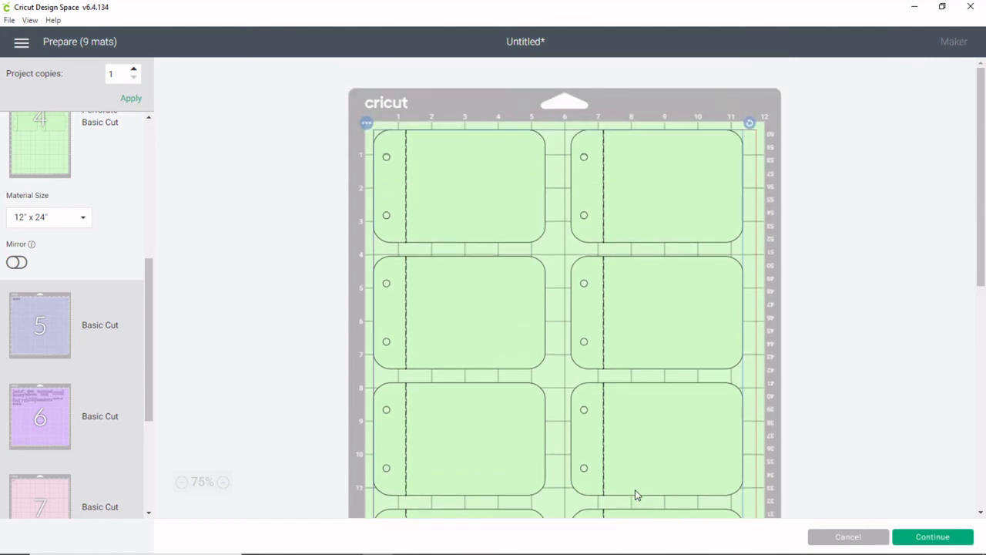
scroll(636, 494, down, 1)
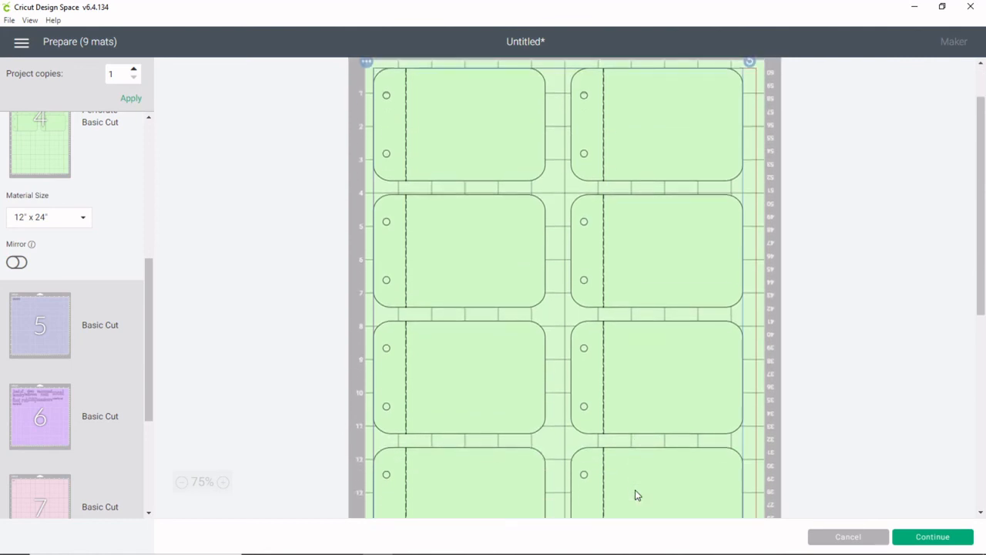
click(847, 537)
- Review the perforated lines and green coupon backgrounds contained in the attached layer group
scroll(879, 408, down, 3)
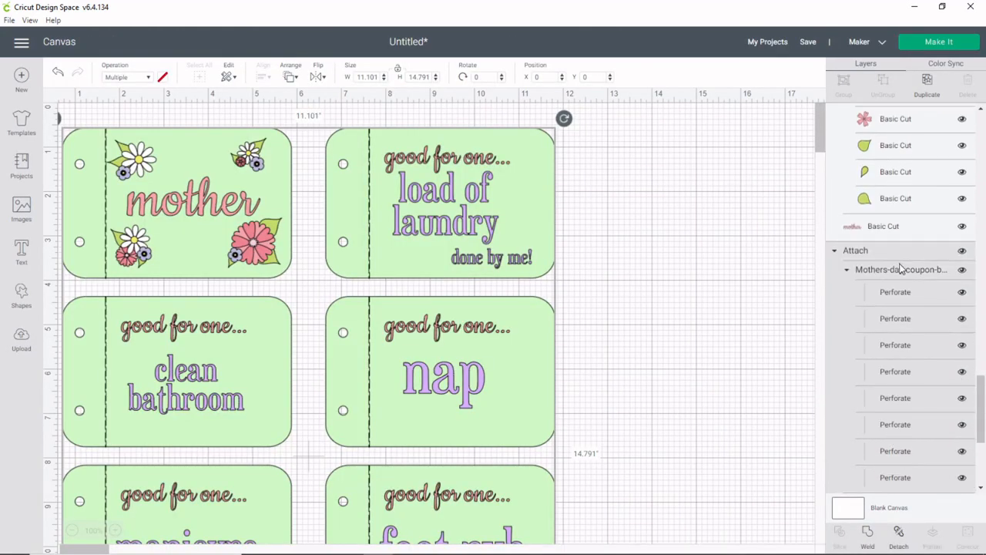
scroll(882, 451, down, 3)
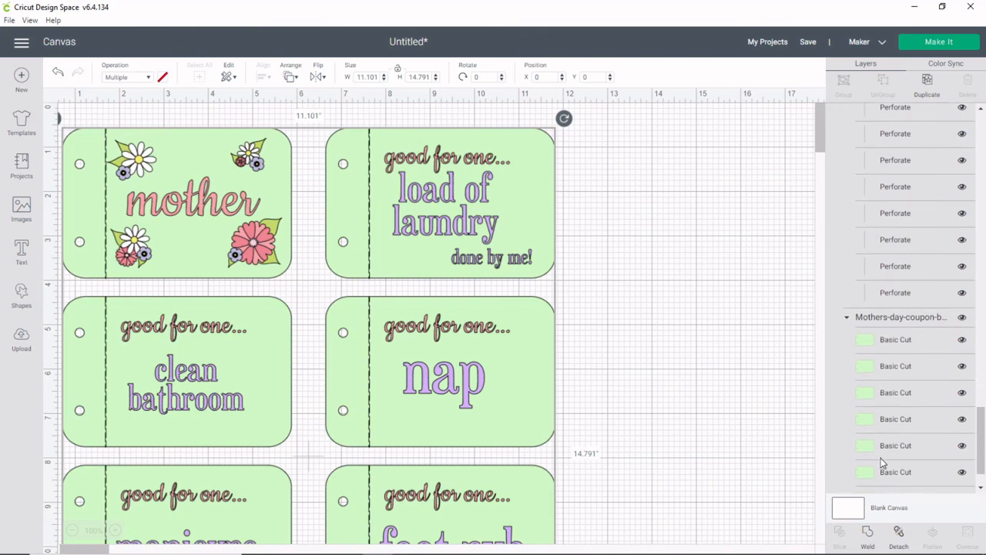
scroll(698, 425, down, 3)
scroll(700, 426, up, 3)
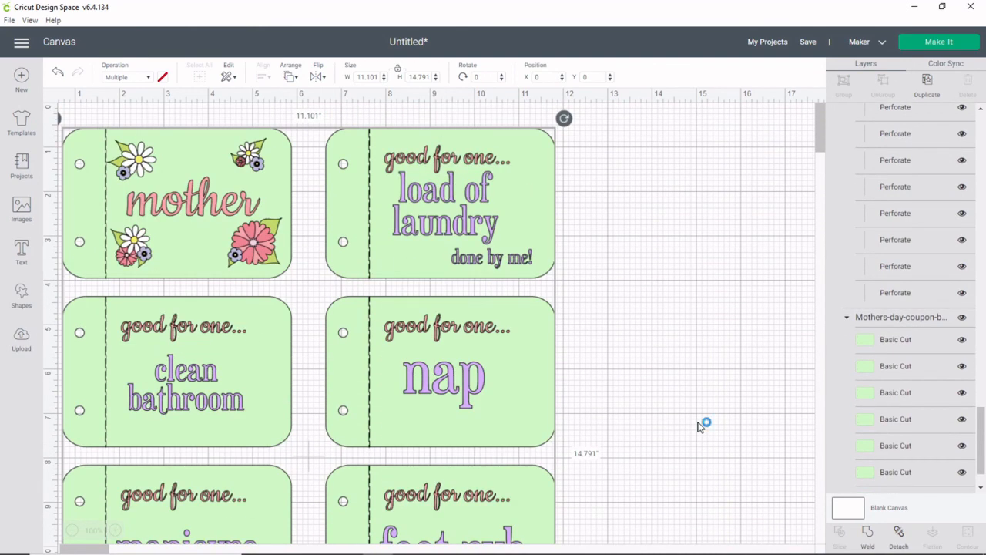